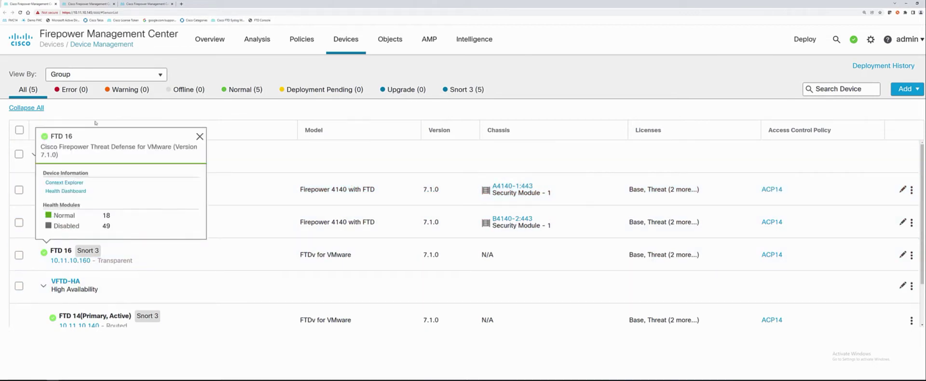
- Select all four devices in the list, after briefly selecting only 4140-1
{"action": "left_click", "coordinate": [20, 130]}
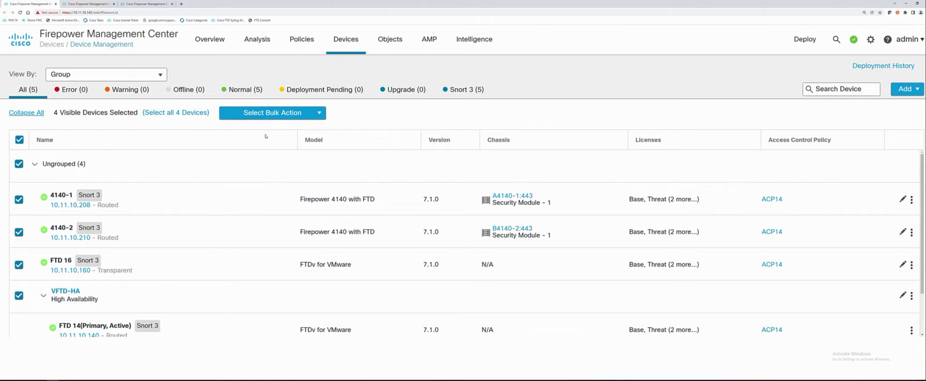
{"action": "left_click", "coordinate": [20, 140]}
{"action": "left_click", "coordinate": [18, 198]}
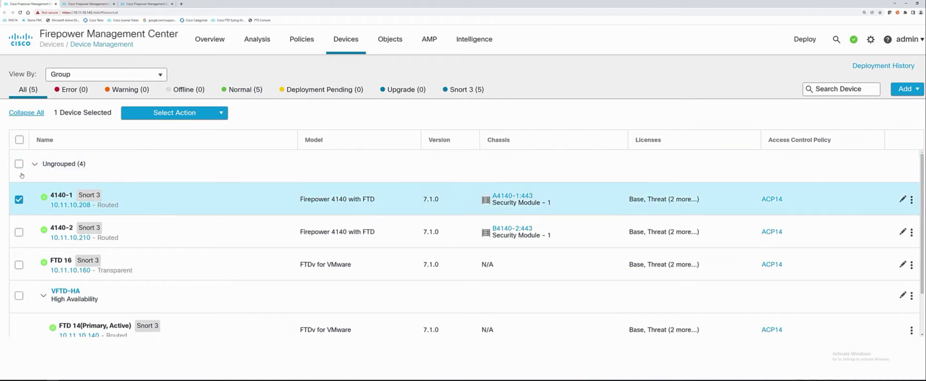
{"action": "left_click", "coordinate": [19, 139]}
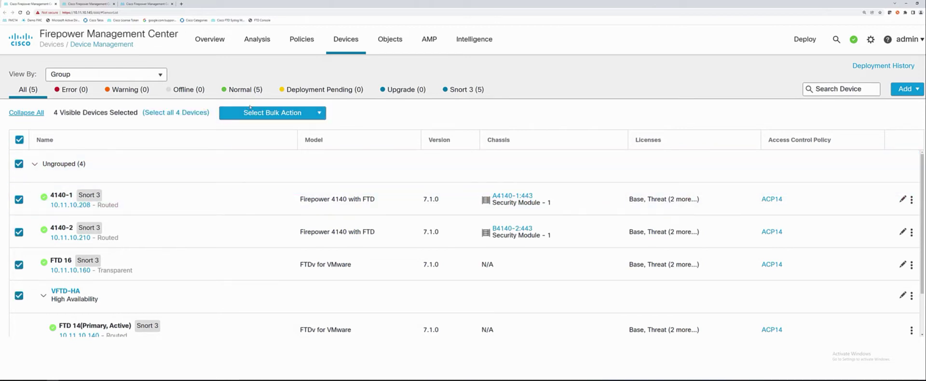
- Choose Edit Advanced Settings from the bulk actions for the four selected devices
{"action": "left_click", "coordinate": [318, 114]}
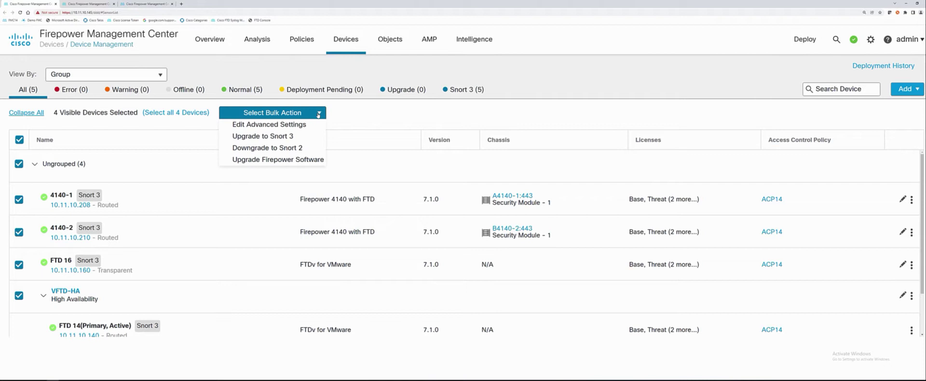
{"action": "left_click", "coordinate": [288, 125]}
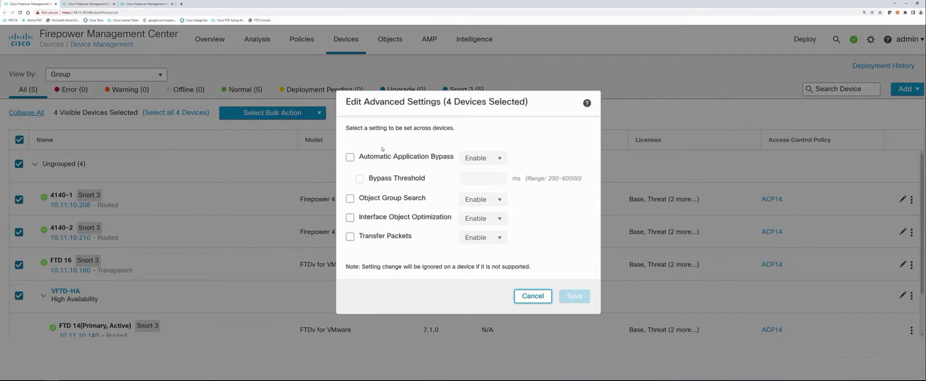
- Enable Automatic Application Bypass with a custom bypass threshold of 3000 ms
{"action": "left_click", "coordinate": [350, 157]}
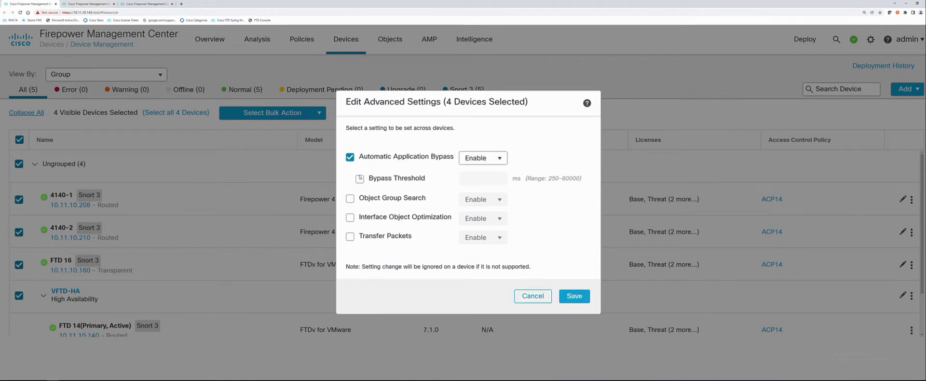
{"action": "left_click", "coordinate": [360, 178]}
{"action": "left_click", "coordinate": [474, 178]}
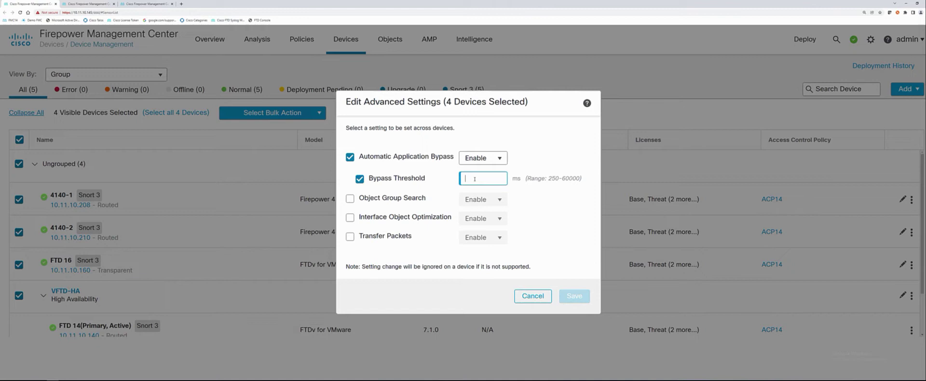
{"action": "type", "text": "3000"}
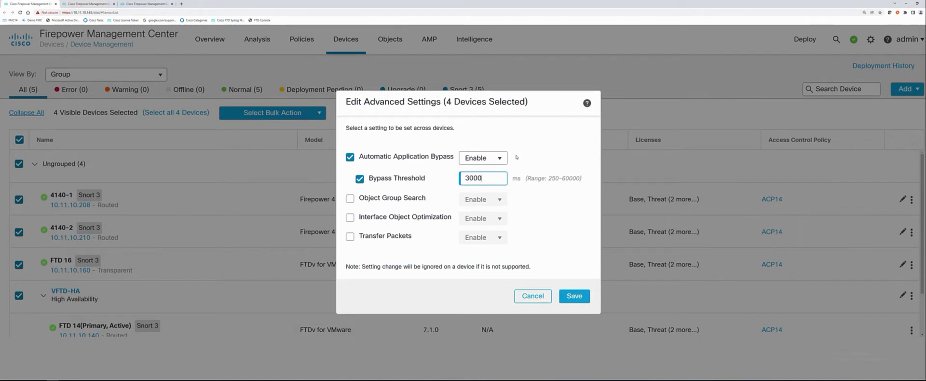
{"action": "left_click", "coordinate": [517, 155]}
{"action": "left_click", "coordinate": [351, 219]}
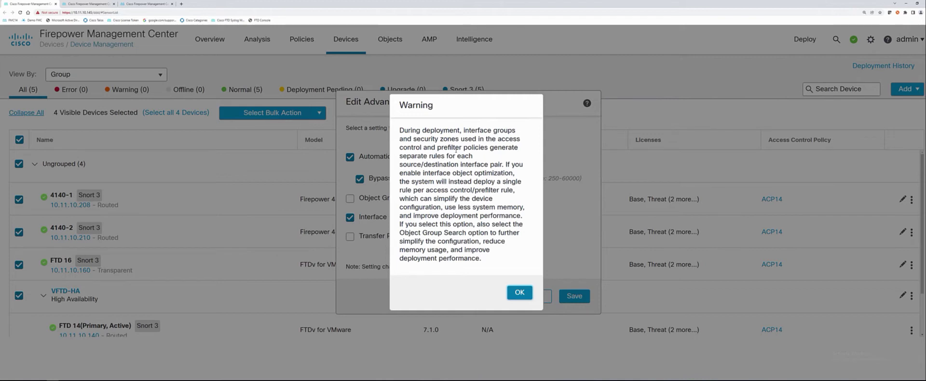
{"action": "left_click", "coordinate": [519, 293]}
{"action": "left_click", "coordinate": [350, 217]}
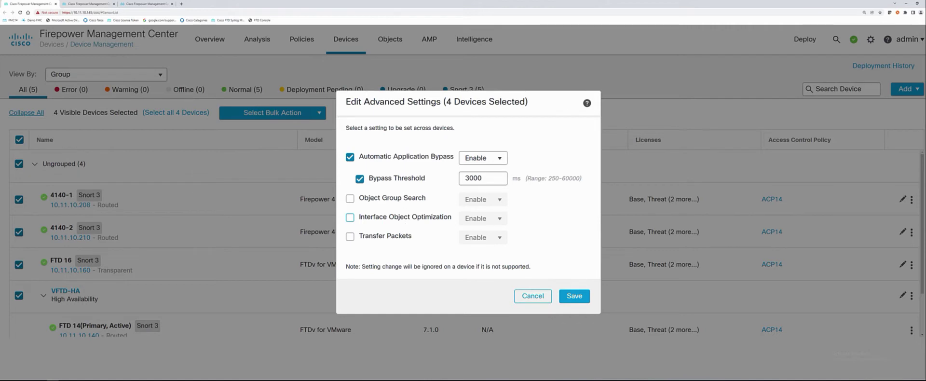
- Enable Transfer Packets, then save and confirm applying the settings to all four devices
{"action": "left_click", "coordinate": [350, 237]}
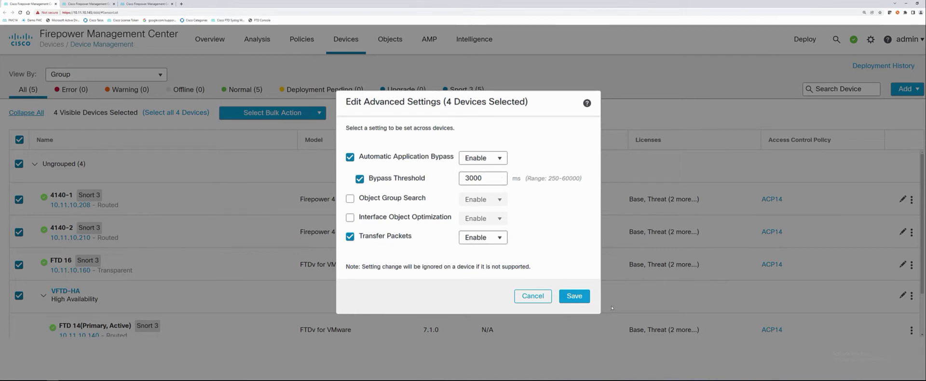
{"action": "left_click", "coordinate": [575, 296]}
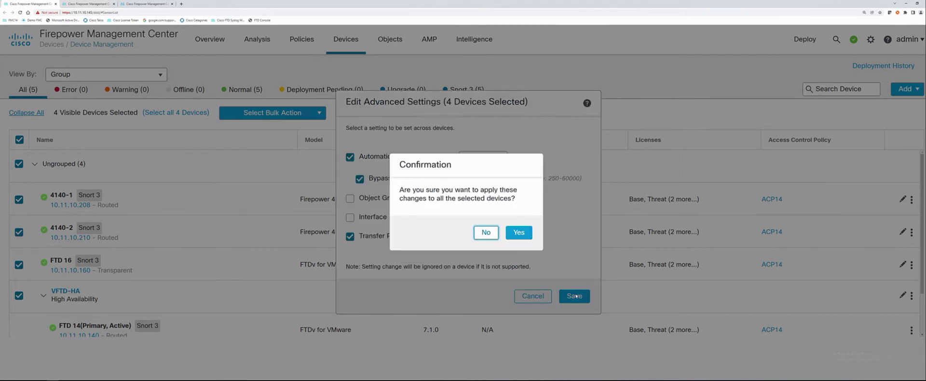
{"action": "left_click", "coordinate": [519, 233]}
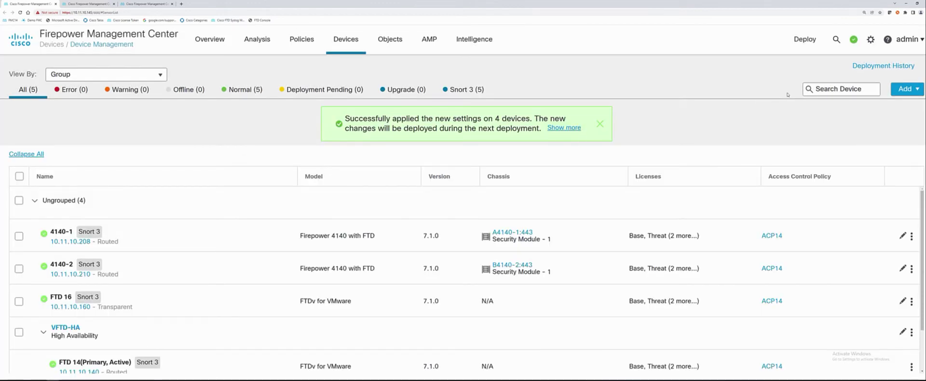
- In Health Monitor, review FMC_Active's module statuses, then bring up the Active FMC dashboard
{"action": "left_click", "coordinate": [104, 5]}
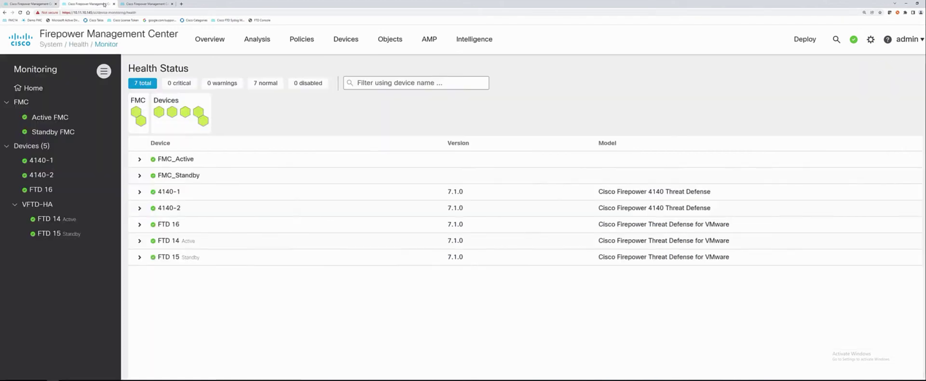
{"action": "left_click", "coordinate": [139, 159]}
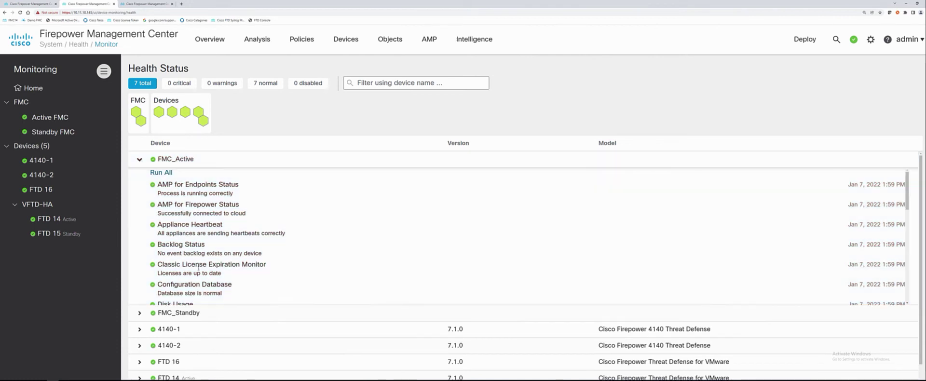
{"action": "scroll", "coordinate": [198, 267], "scroll_direction": "down", "scroll_amount": 10}
{"action": "scroll", "coordinate": [198, 268], "scroll_direction": "up", "scroll_amount": 10}
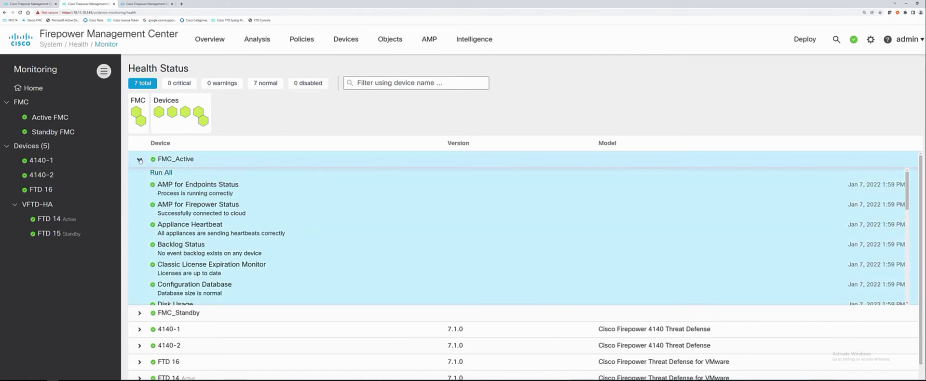
{"action": "left_click", "coordinate": [140, 159]}
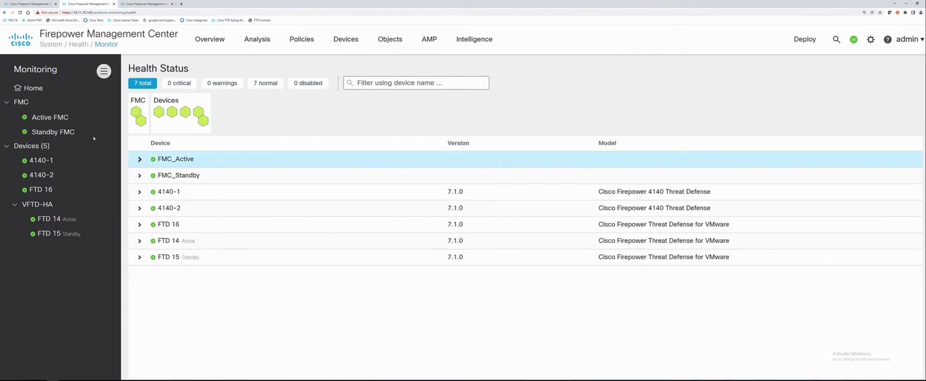
{"action": "left_click", "coordinate": [55, 118]}
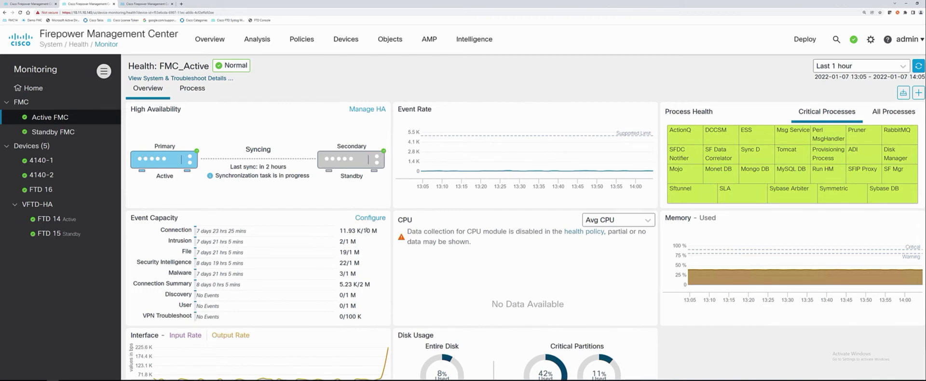
- Highlight the 10 M Connection limit in FMC_Active's Event Capacity panel
{"action": "left_click_drag", "start_coordinate": [361, 231], "coordinate": [370, 230]}
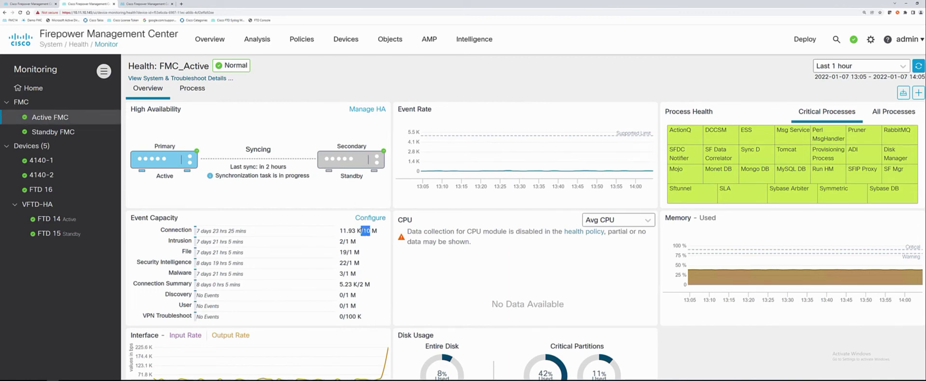
{"action": "left_click", "coordinate": [162, 4]}
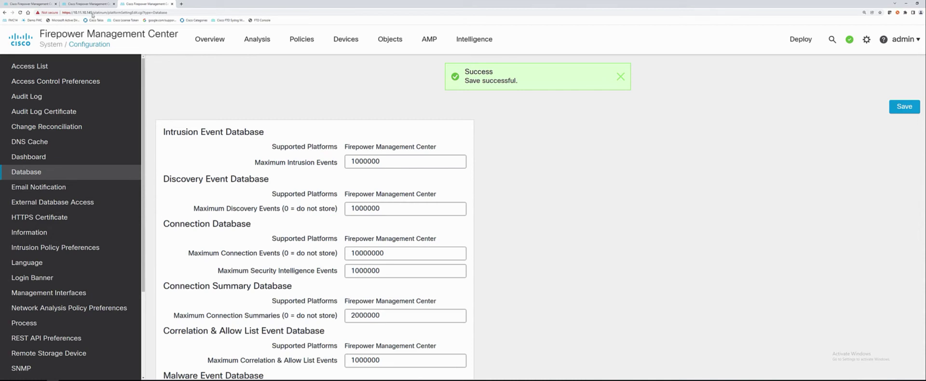
{"action": "left_click", "coordinate": [93, 5]}
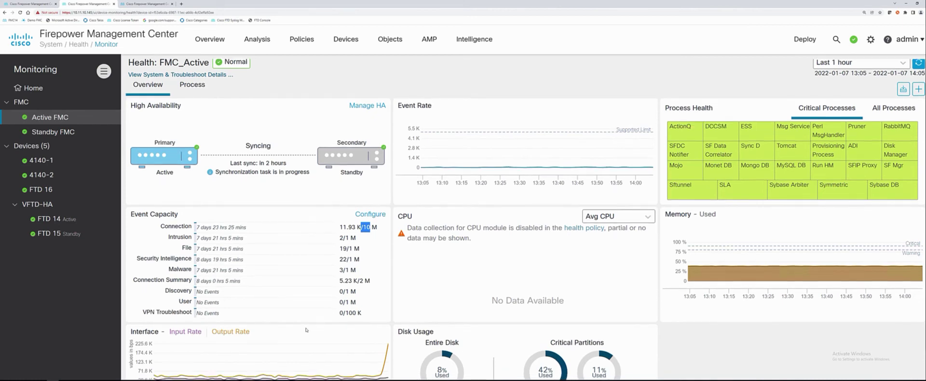
- Show FTD 14's Overview dashboard, keeping throughput averaged across all interfaces
{"action": "scroll", "coordinate": [434, 241], "scroll_direction": "down", "scroll_amount": 1}
{"action": "scroll", "coordinate": [523, 156], "scroll_direction": "up", "scroll_amount": 1}
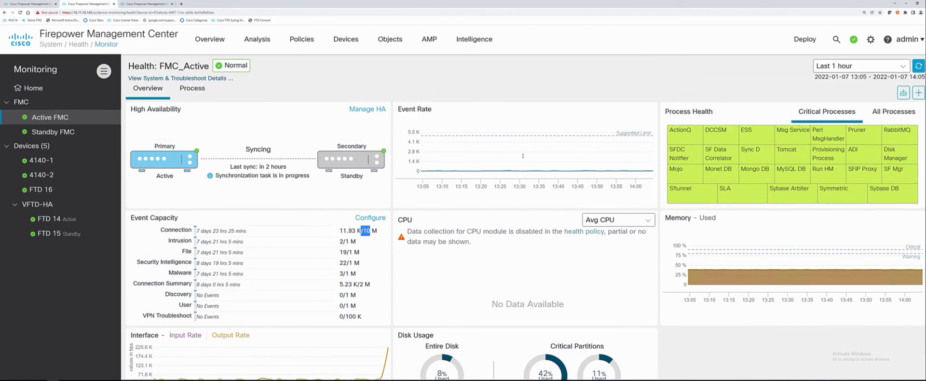
{"action": "left_click", "coordinate": [47, 219]}
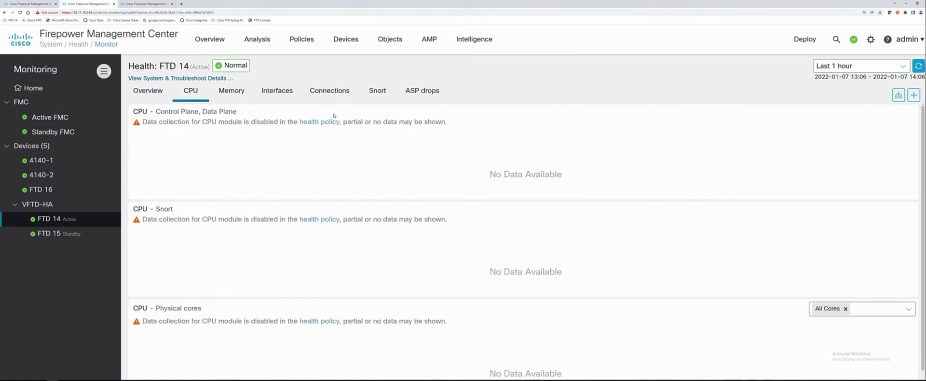
{"action": "left_click", "coordinate": [148, 91]}
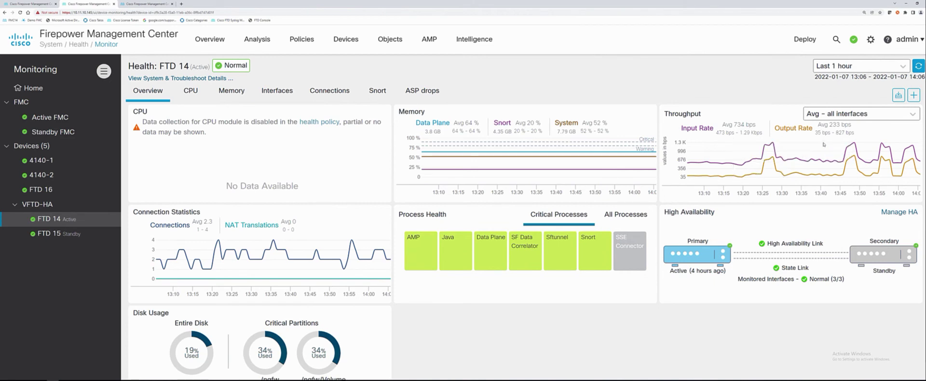
{"action": "left_click", "coordinate": [865, 115]}
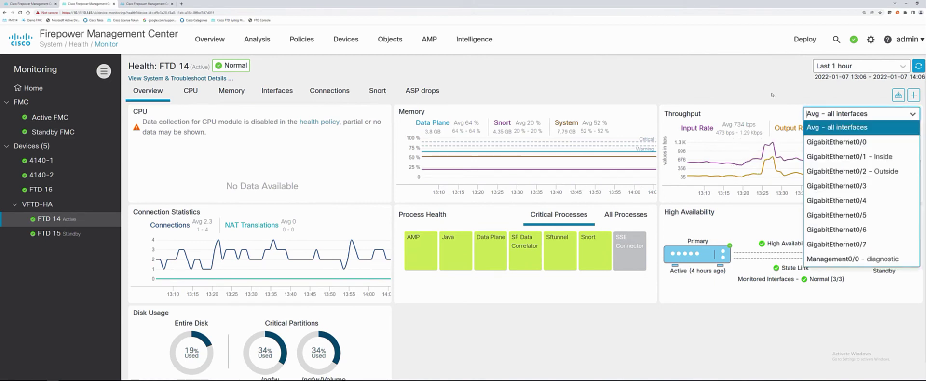
{"action": "left_click", "coordinate": [771, 65]}
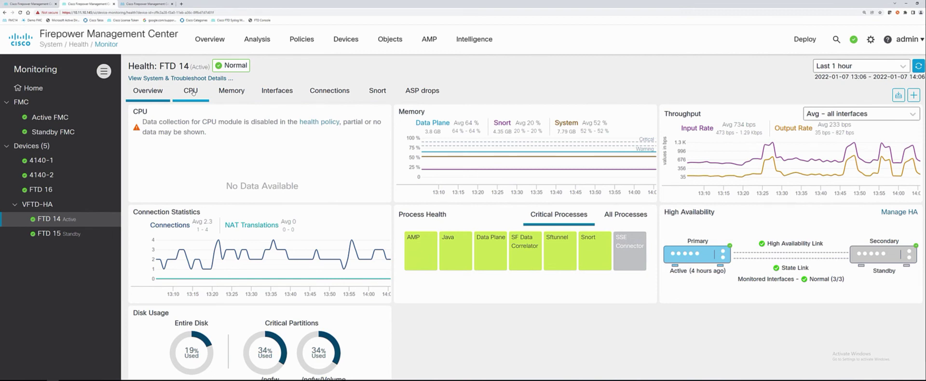
- View 4140-1's interface charts, then its connection charts
{"action": "left_click", "coordinate": [41, 161]}
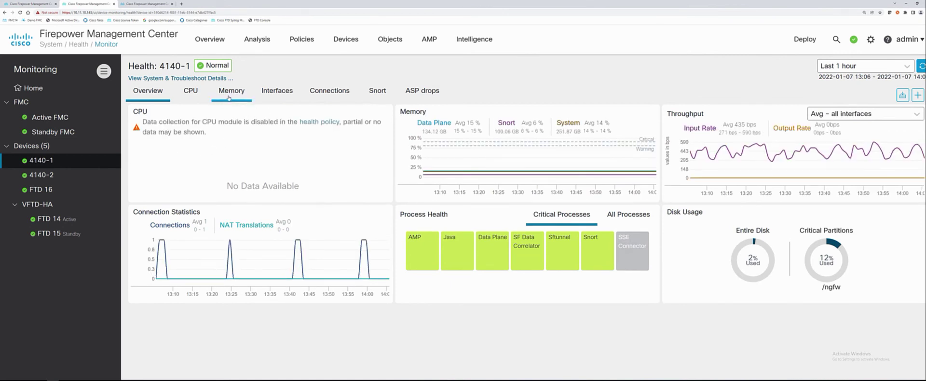
{"action": "left_click", "coordinate": [278, 90]}
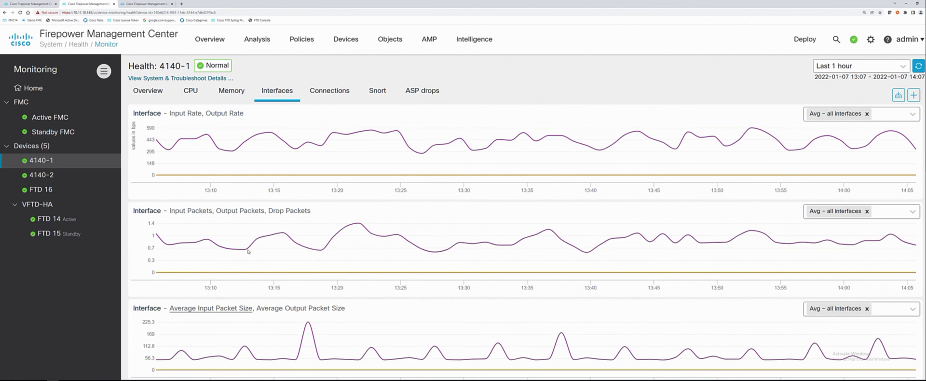
{"action": "left_click", "coordinate": [334, 93]}
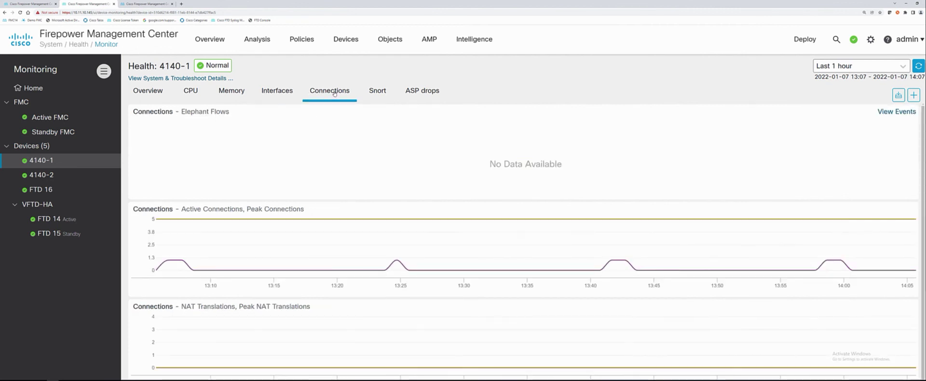